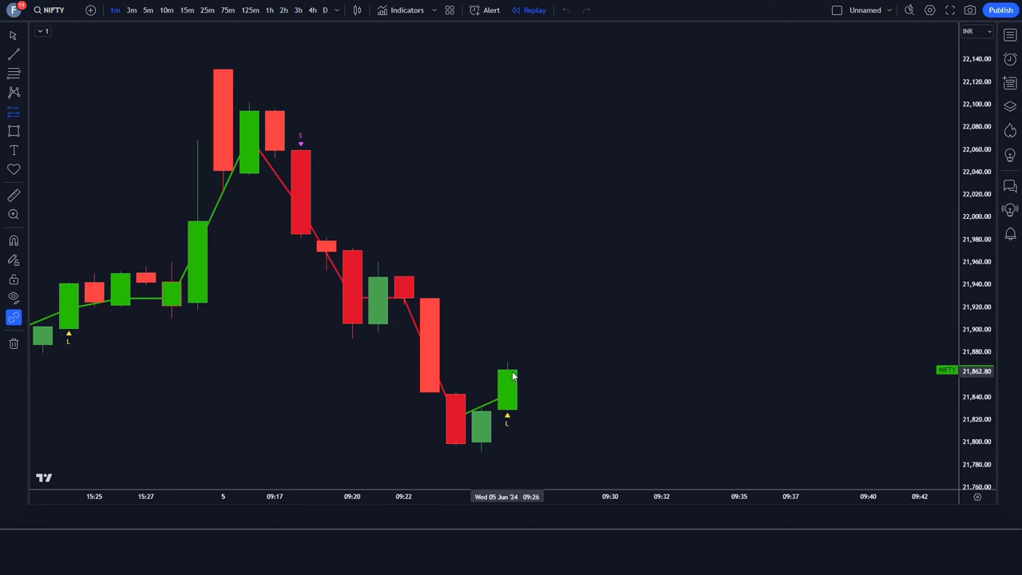
Place a long position on the latest candle, marking the prior low and raising its target
click(509, 375)
key(alt+shift+r)
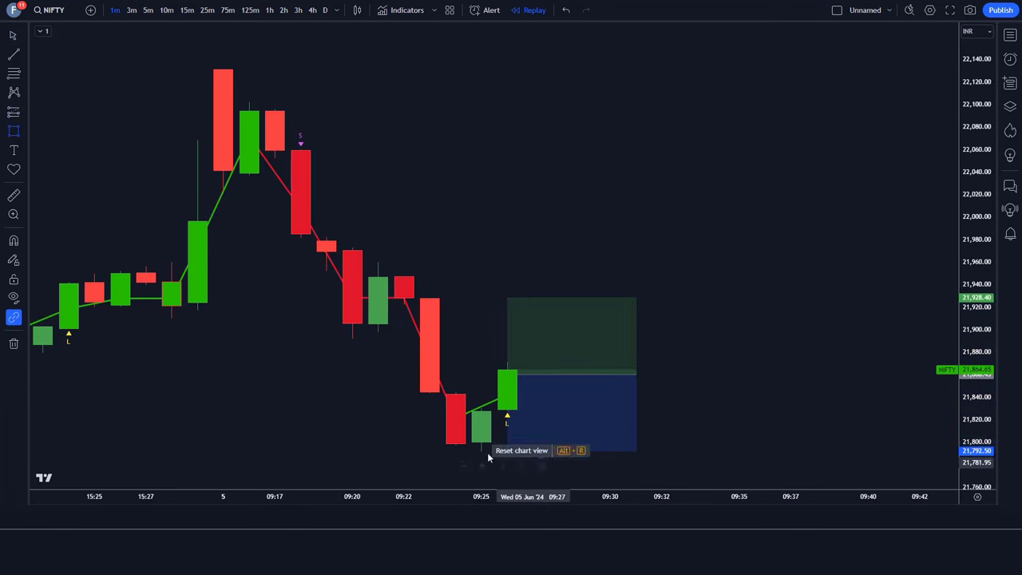
drag(456, 449, 532, 457)
click(511, 333)
drag(508, 297, 511, 258)
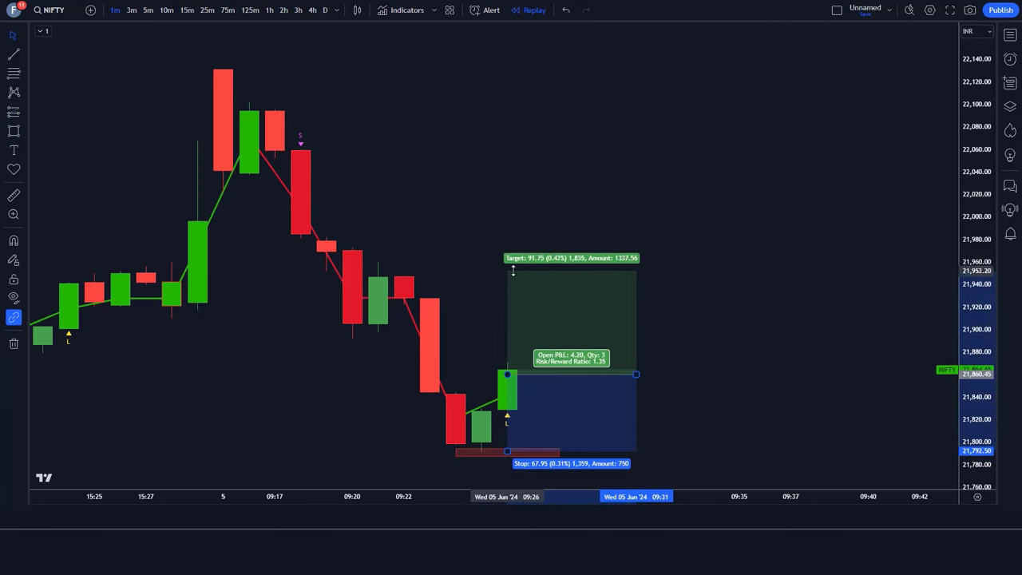
click(796, 317)
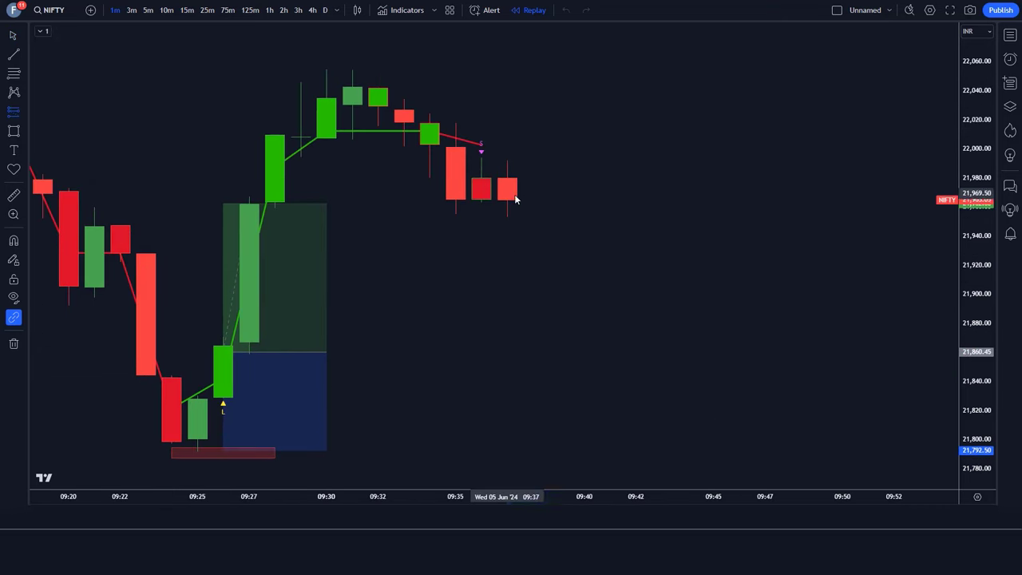
Place a short position with its stop at the marked prior high and its target extended downward
click(507, 196)
key(alt+shift+r)
click(326, 71)
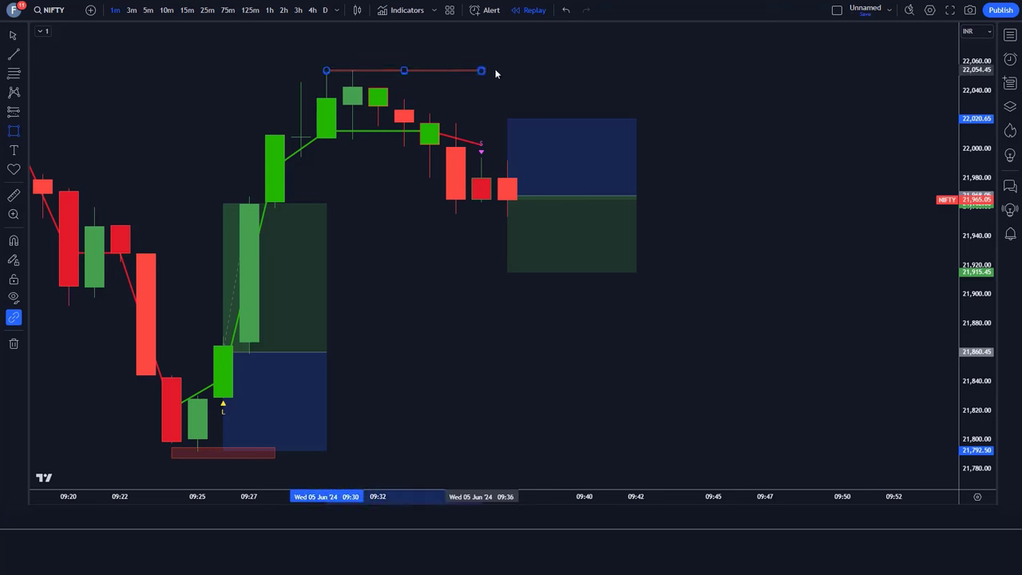
click(561, 68)
drag(508, 118, 507, 68)
drag(507, 271, 526, 389)
Advance the replay several bars and widen the short position box to the right
key(shift+Down)
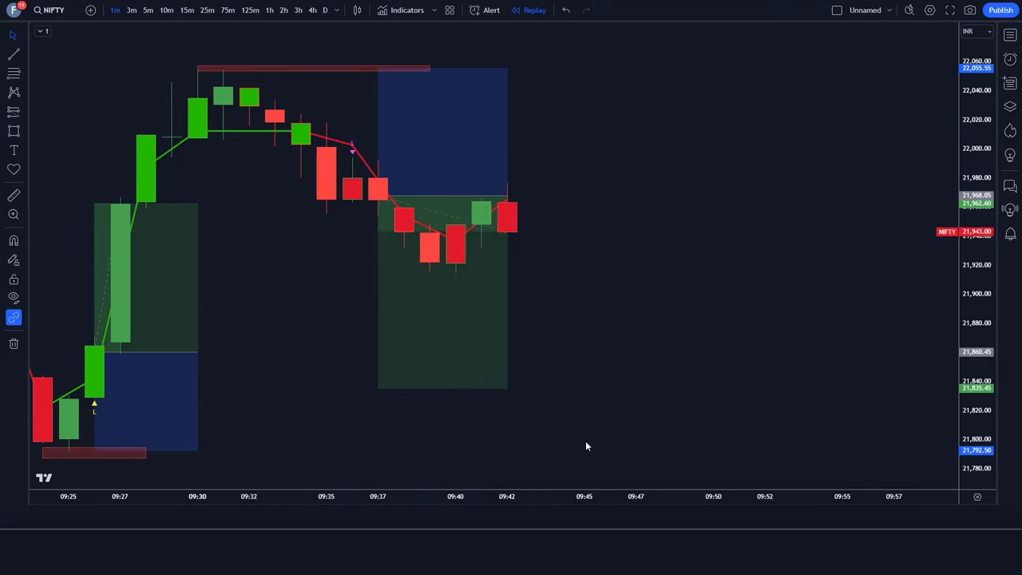
key(shift+Down)
key(shift+Down)
key(shift+Down)
key(shift+Down)
key(shift+Down)
key(shift+Down)
key(shift+Down)
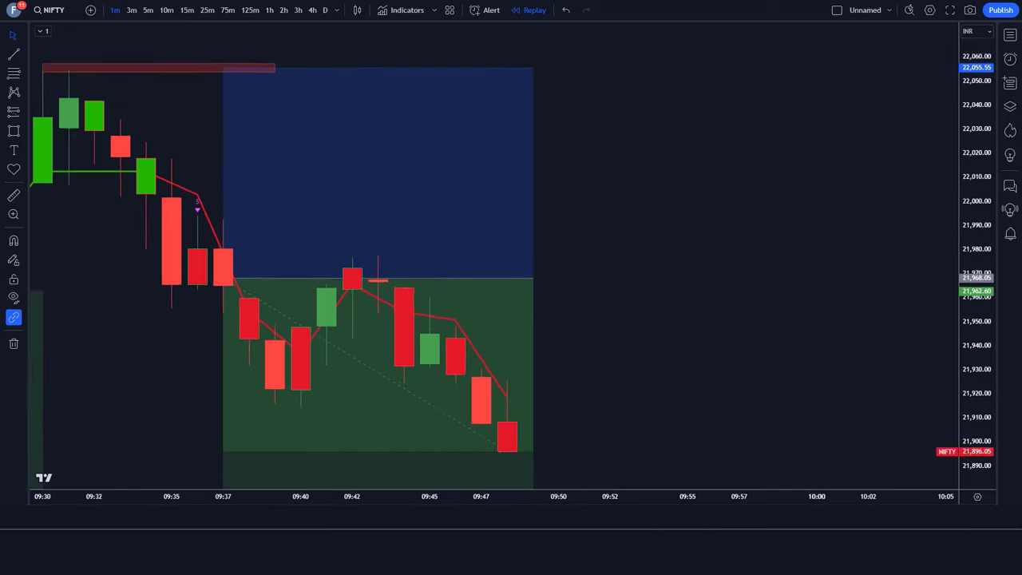
drag(513, 272, 737, 272)
key(shift+Down)
key(shift+Down)
key(shift+Down)
key(shift+Down)
key(shift+Down)
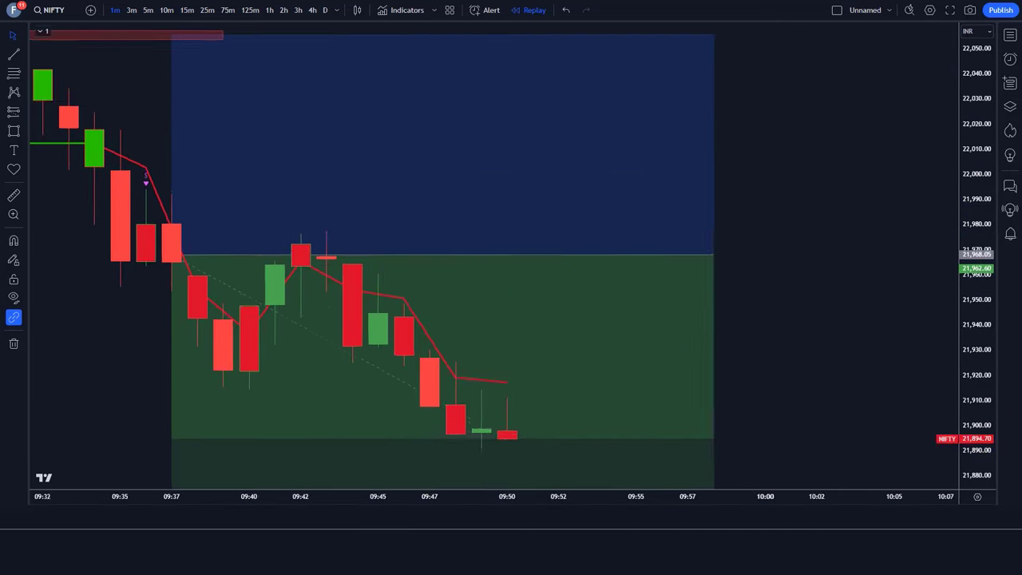
key(shift+Down)
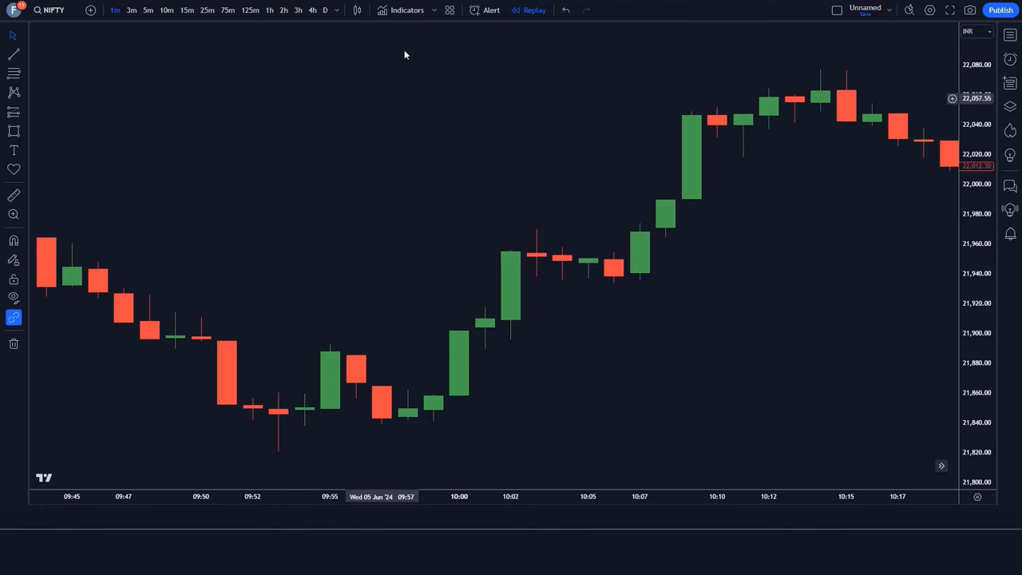
Search for 'Pips-Stepped PDFMA' and add the PSPDFMA [Loxx] indicator to the NIFTY chart
click(406, 11)
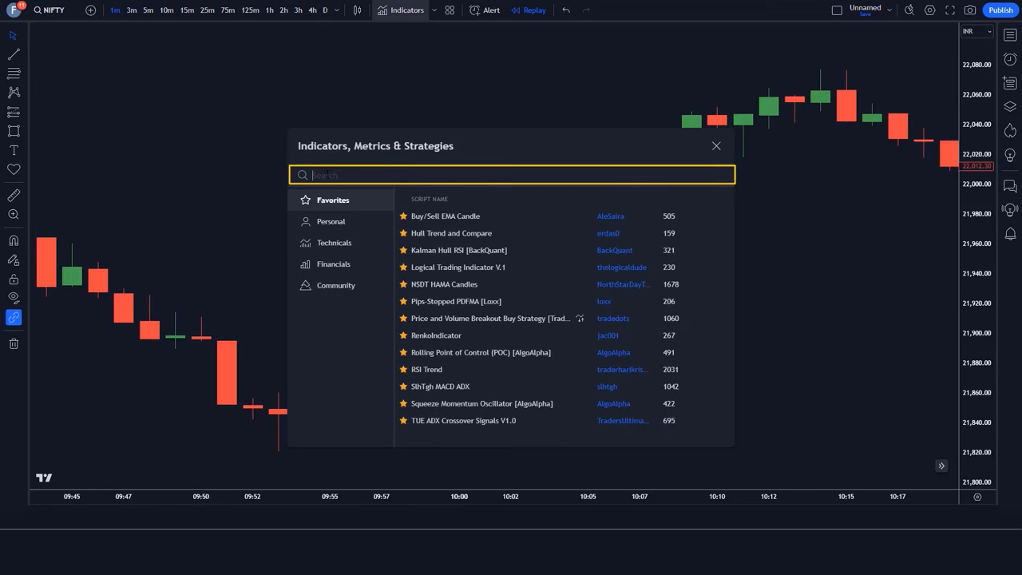
text(Pips-Stepped PDFMA)
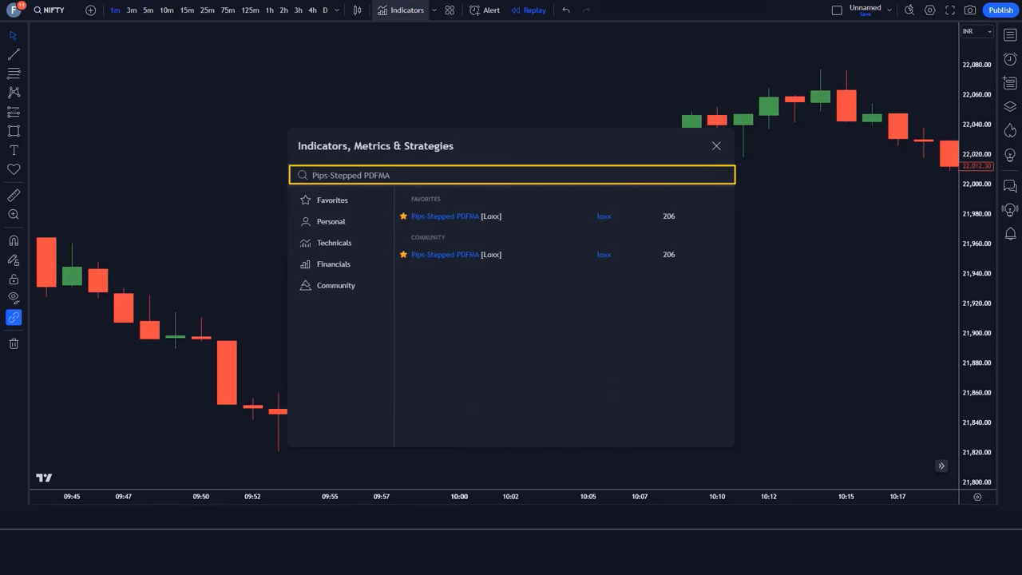
click(460, 222)
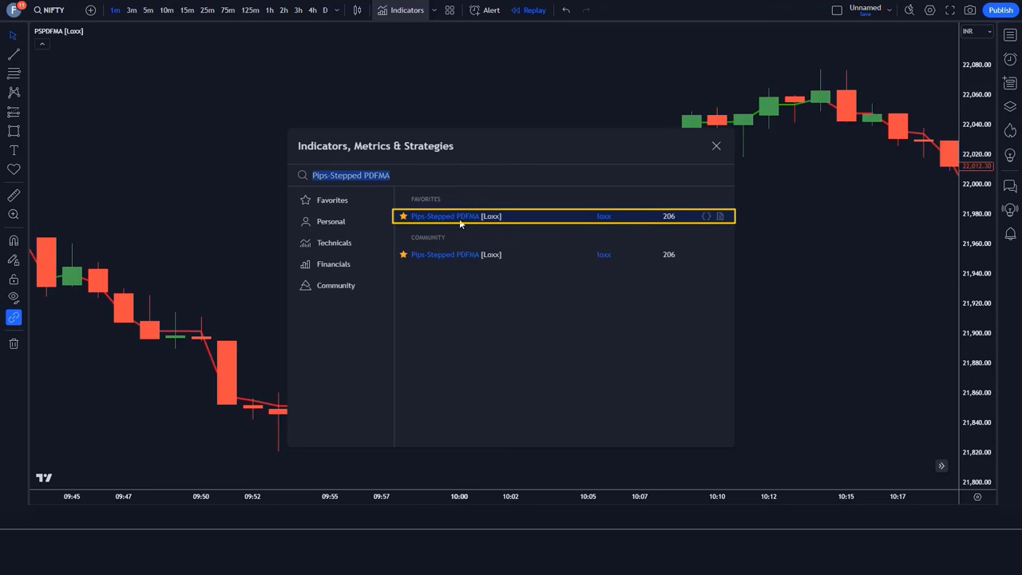
click(717, 146)
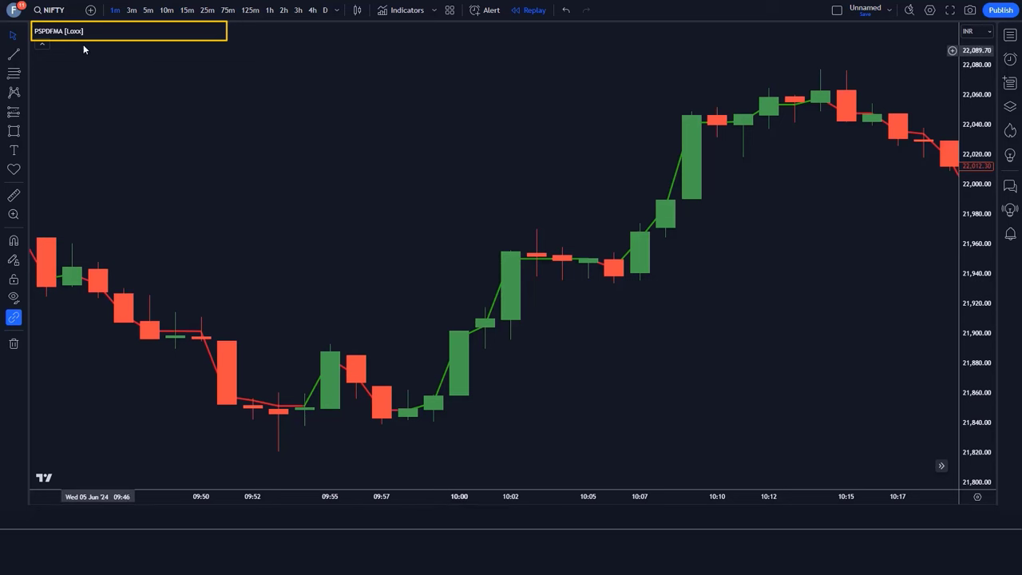
Set PSPDFMA to Period 12, Step size 80 and Sensivity 6, with colour bars and signals on
click(108, 31)
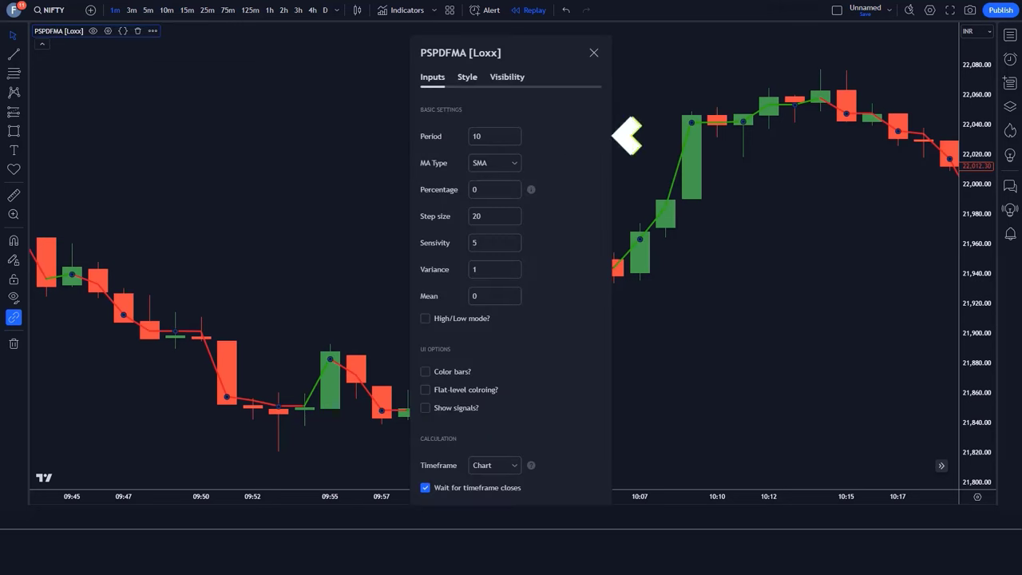
key(BackSpace)
key(BackSpace)
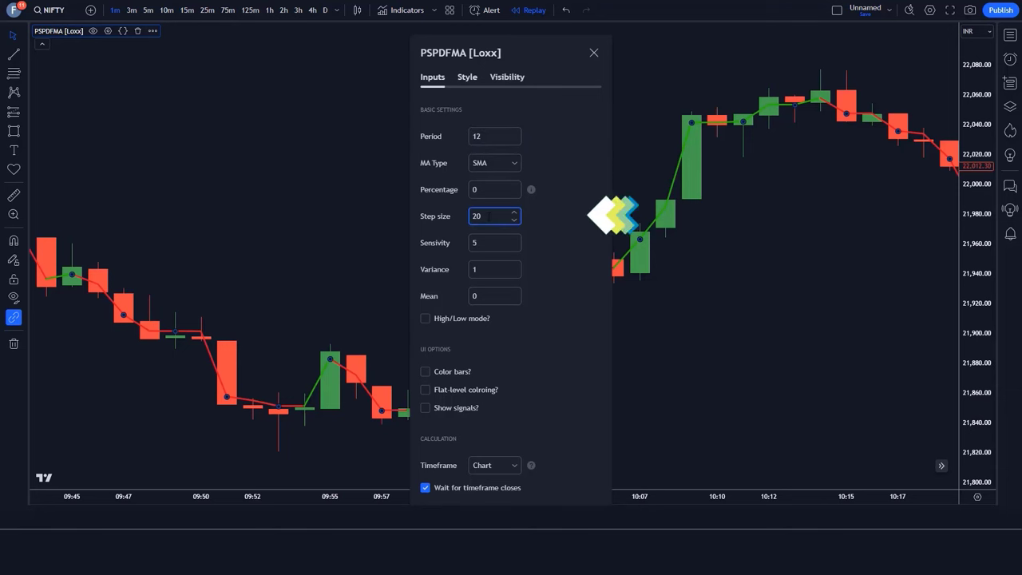
text(8)
click(578, 227)
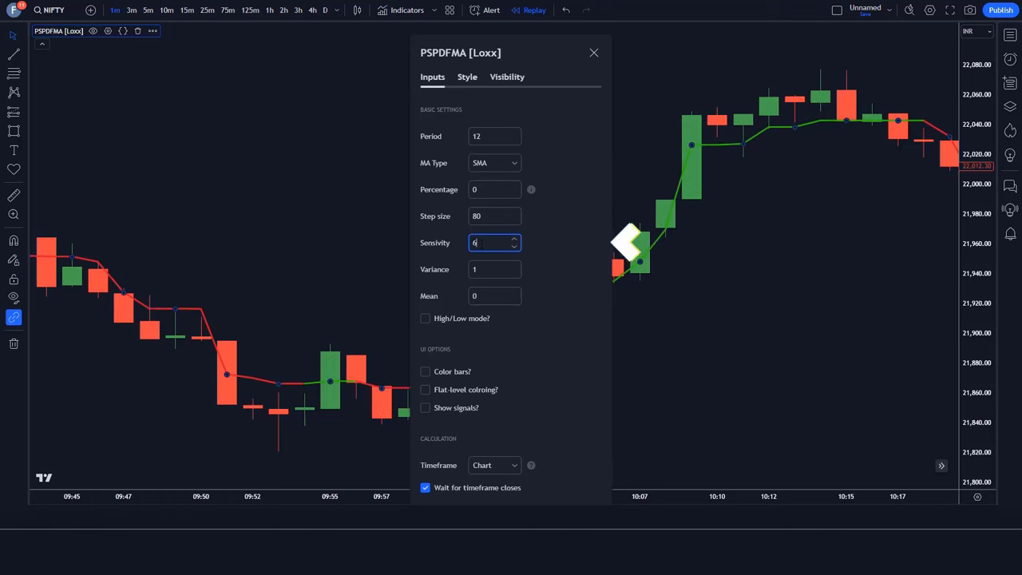
key(Return)
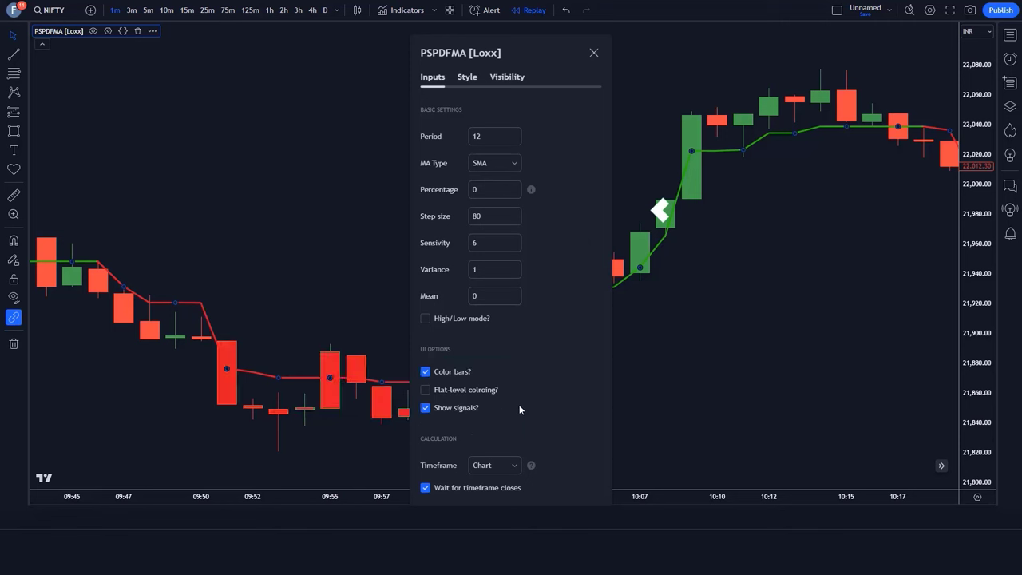
key(Escape)
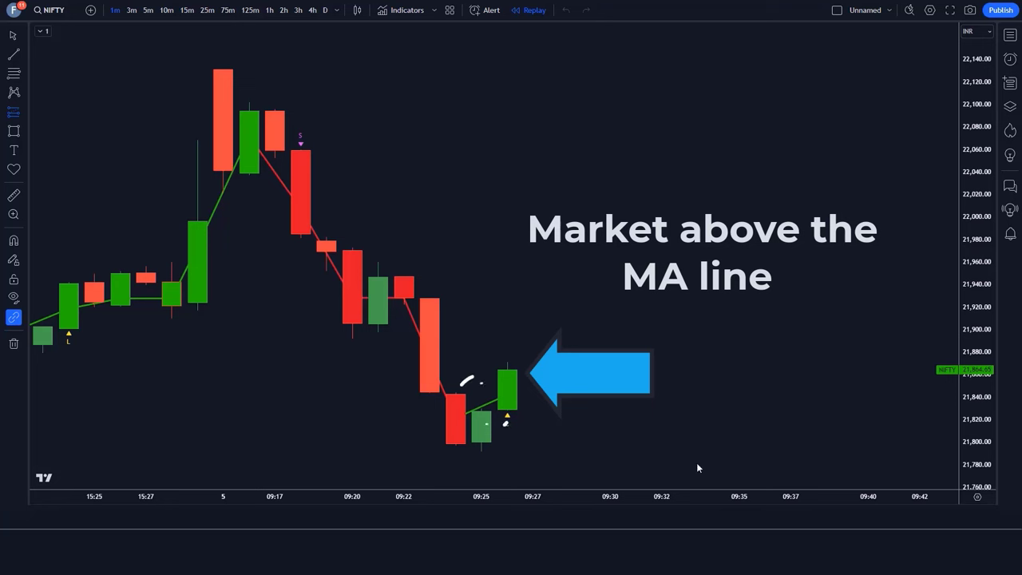
Place a long position on the L-signal candle, mark the previous low, and raise the target to about 1.4 risk-reward
click(509, 375)
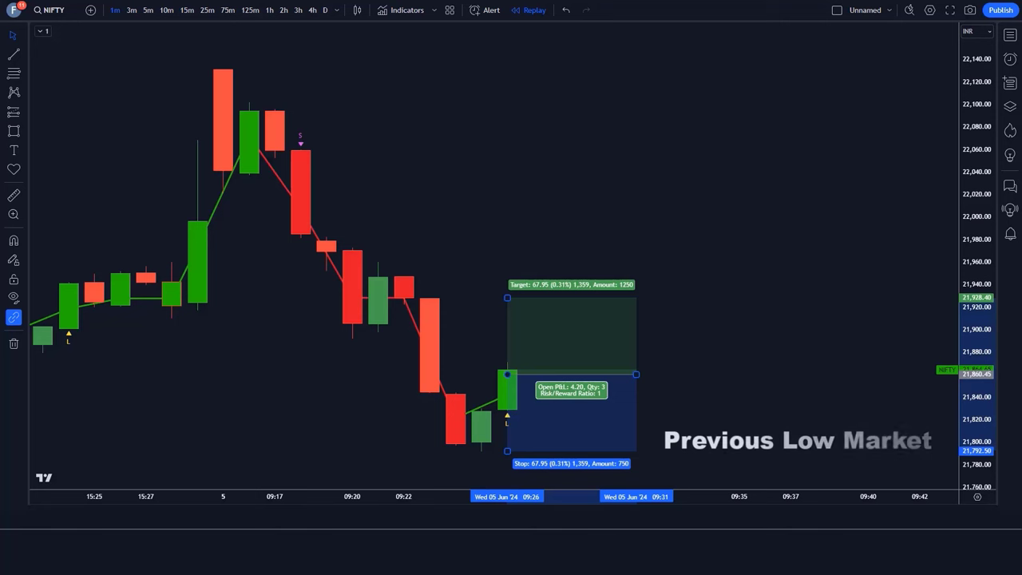
key(alt+shift+r)
drag(455, 449, 533, 457)
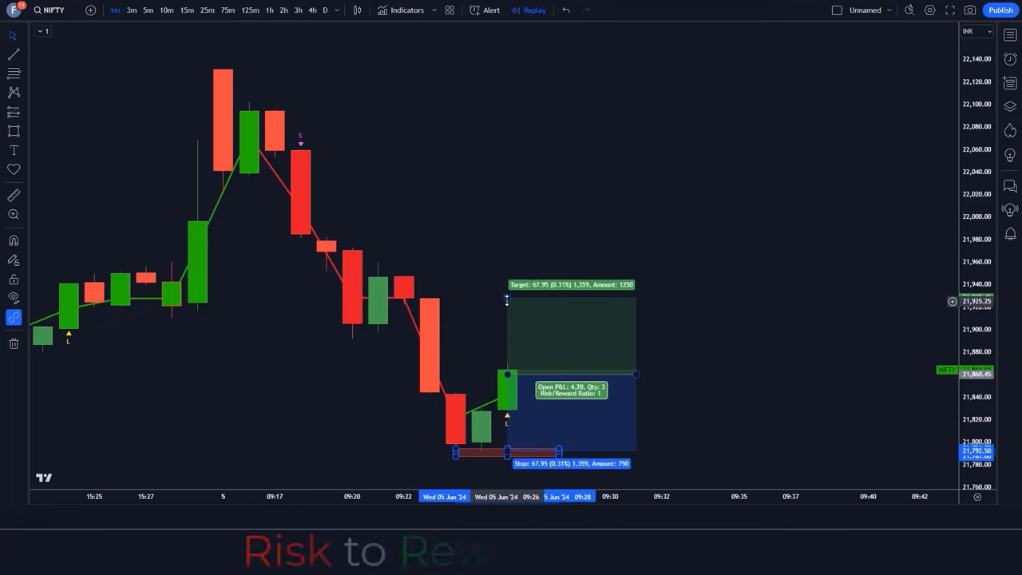
drag(506, 300, 514, 260)
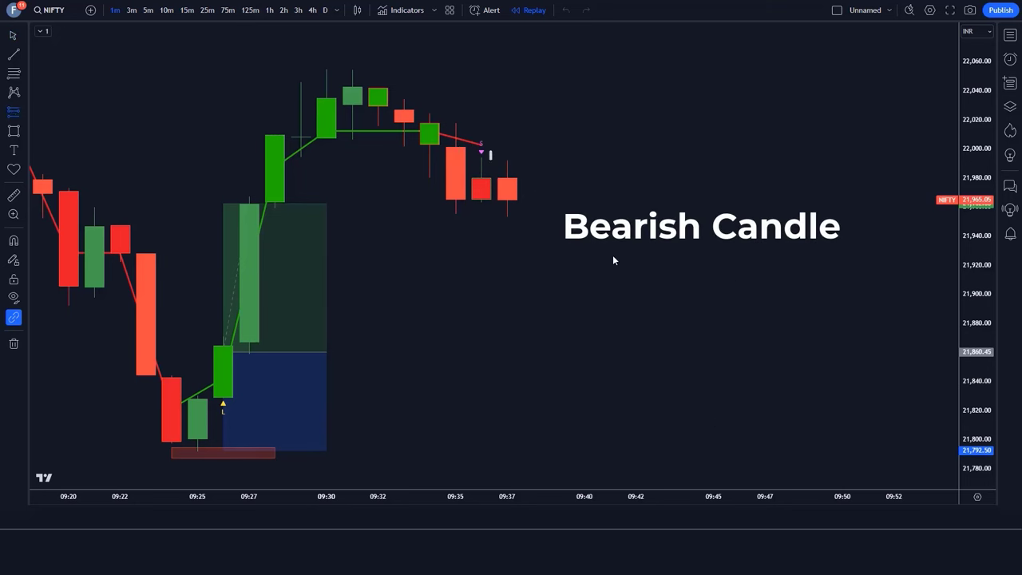
Place a short position on the bearish S candle, stop at the previous high, target near 1.5 risk-reward
click(507, 197)
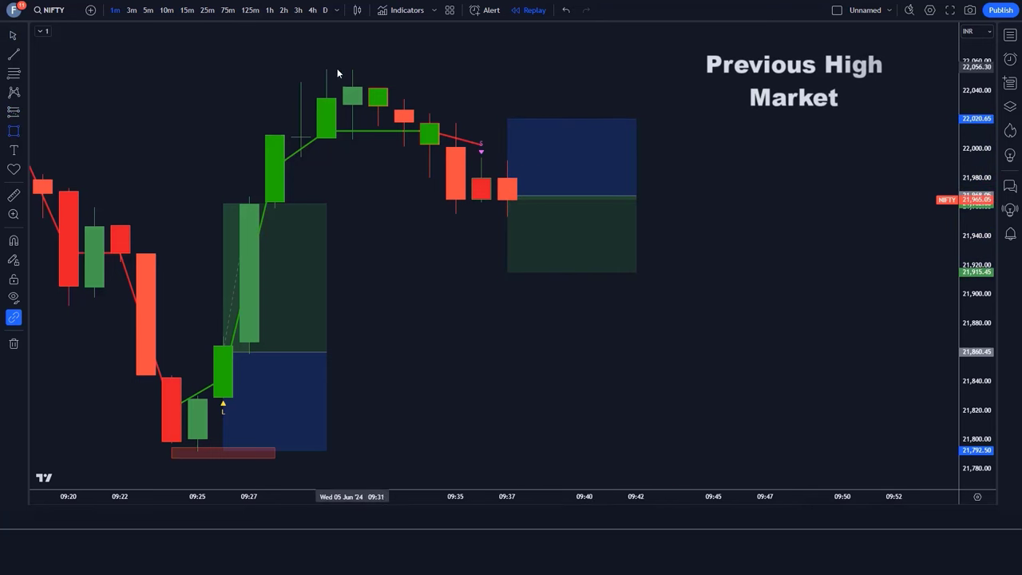
drag(326, 72, 559, 72)
click(511, 125)
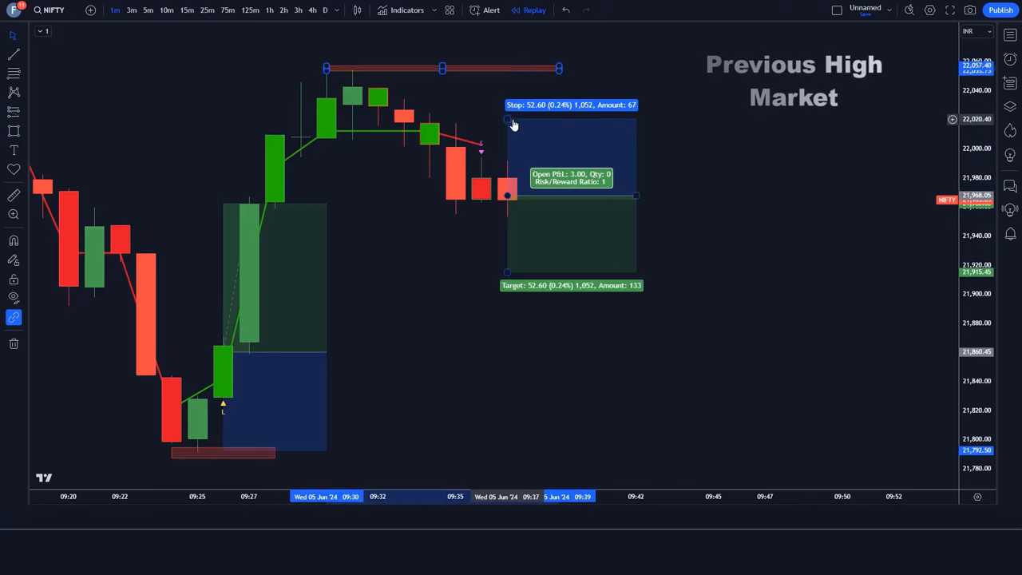
drag(507, 118, 507, 68)
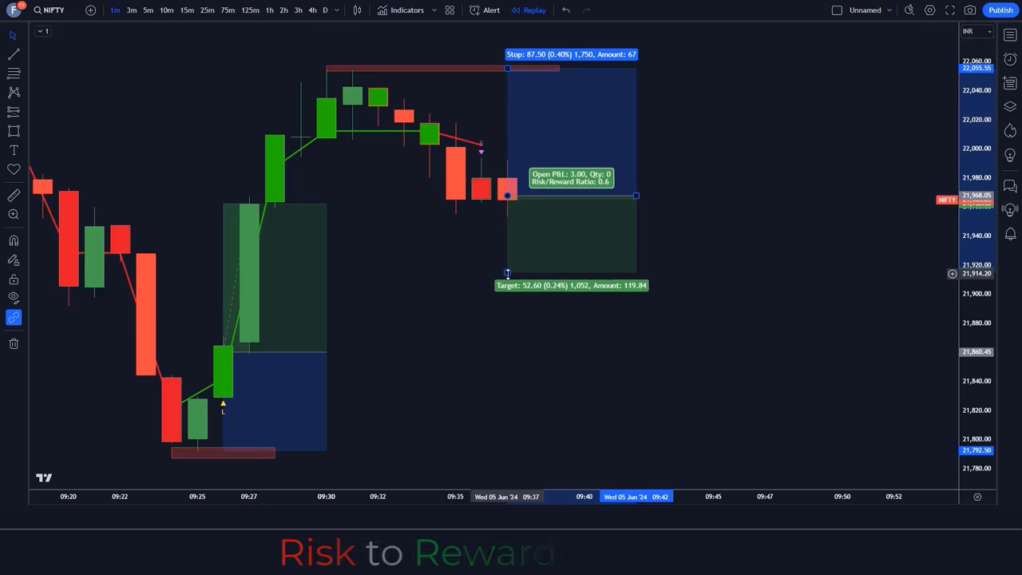
drag(507, 273, 525, 388)
click(402, 280)
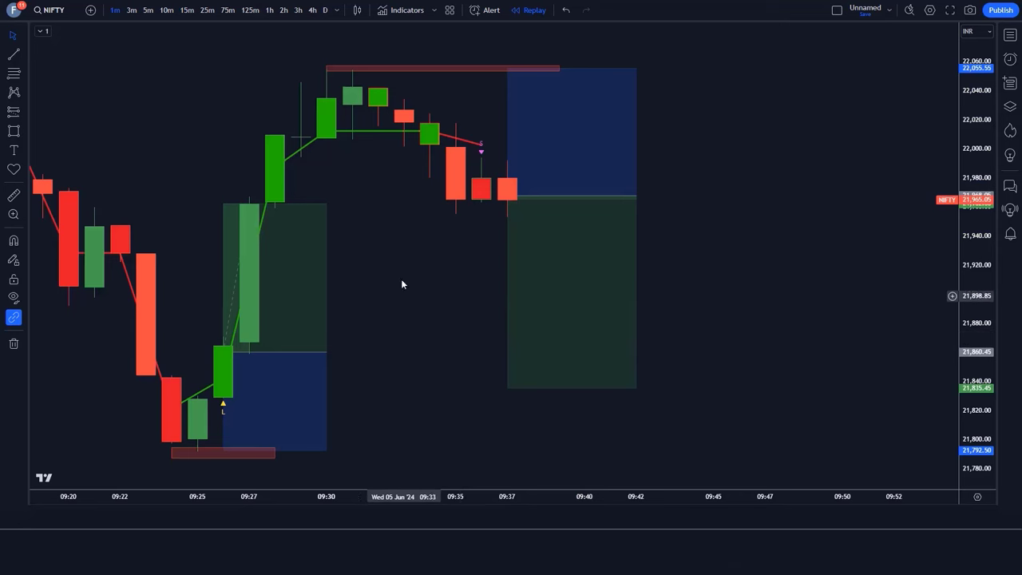
Stretch the short position box to the right, then narrow it back
mouse_move(507, 196)
drag(507, 195, 716, 242)
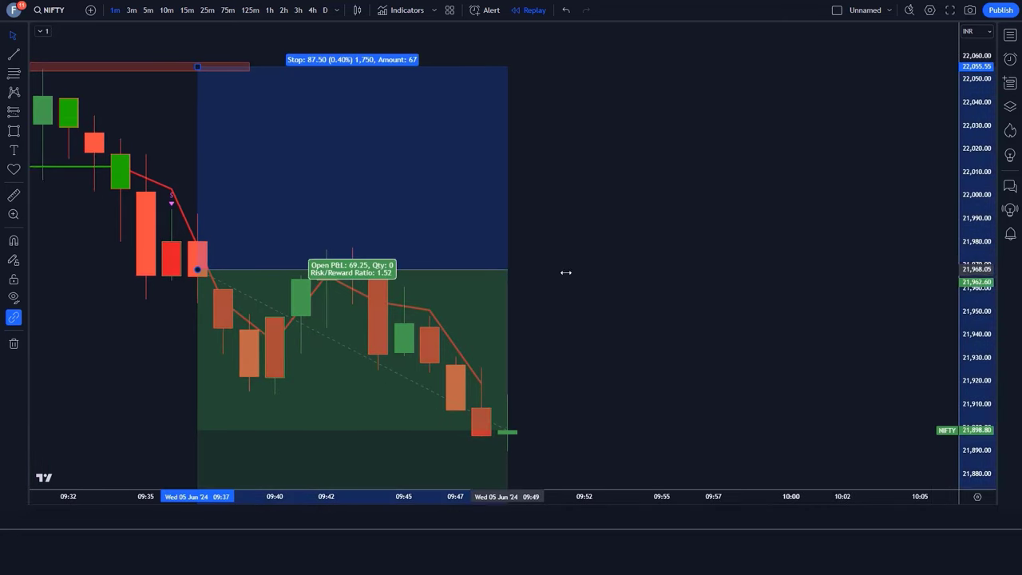
drag(566, 272, 799, 285)
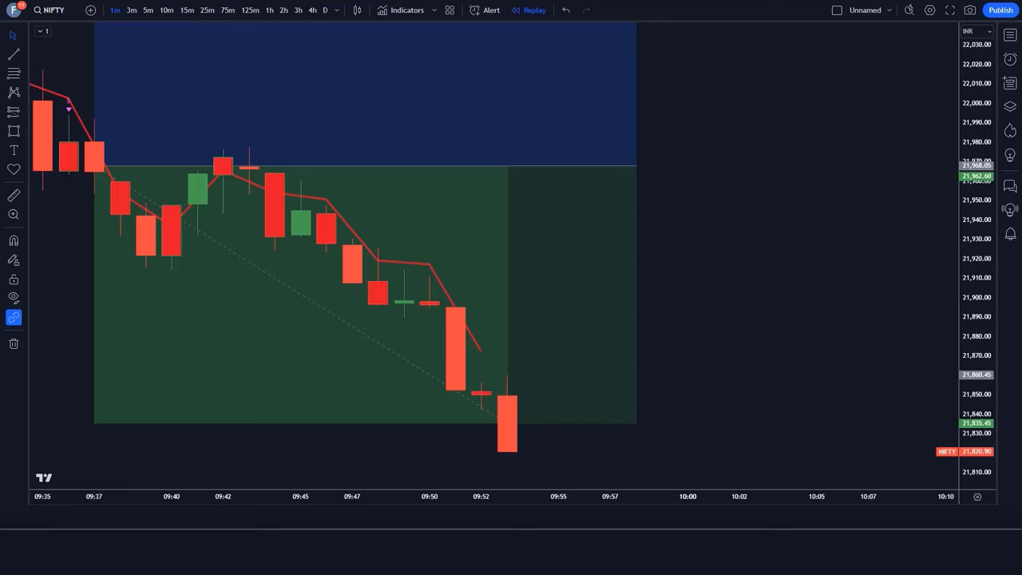
mouse_move(583, 124)
mouse_move(583, 124)
mouse_down()
mouse_move(527, 157)
mouse_move(511, 183)
mouse_up()
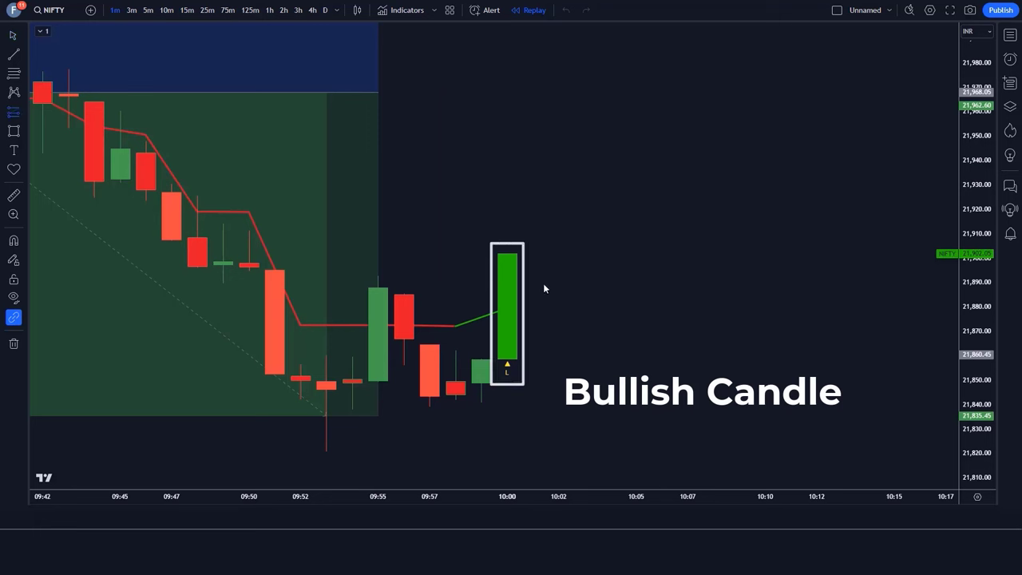
Place a long position on the new L candle at about 1.5 risk-reward, ending its box near 10:10
click(506, 257)
drag(507, 333, 507, 403)
drag(508, 182, 515, 38)
click(682, 221)
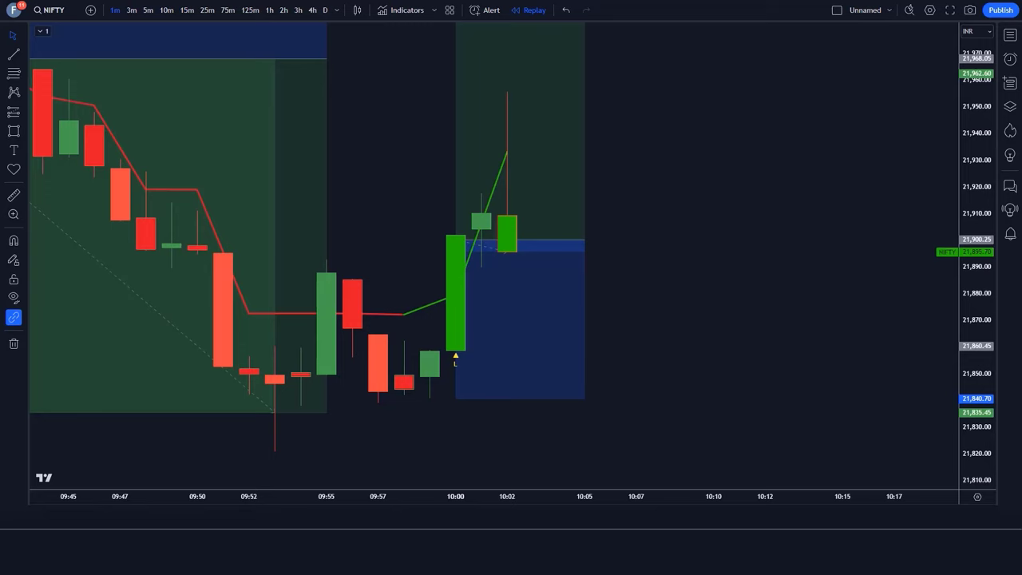
drag(506, 245, 739, 276)
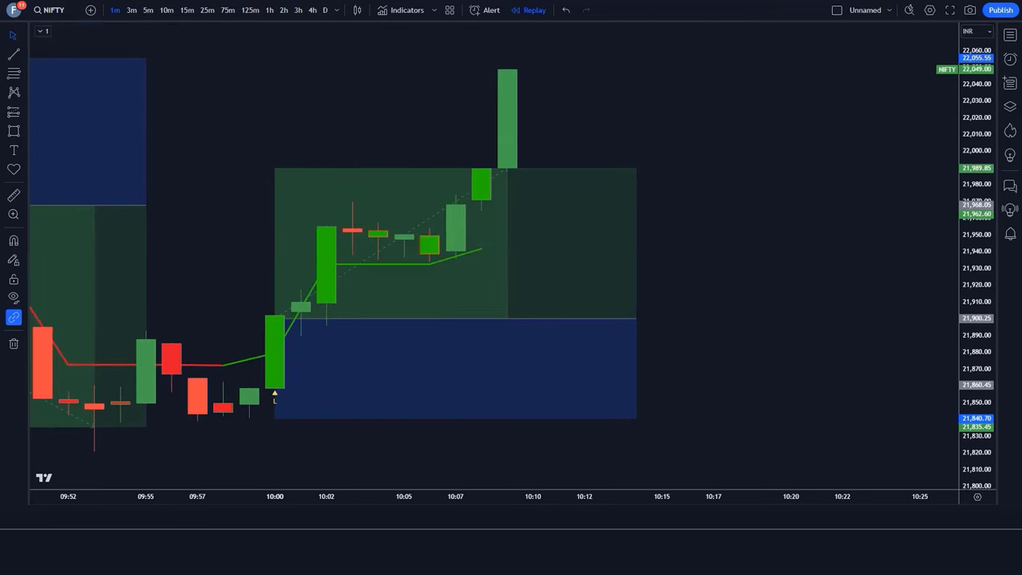
drag(614, 320, 508, 340)
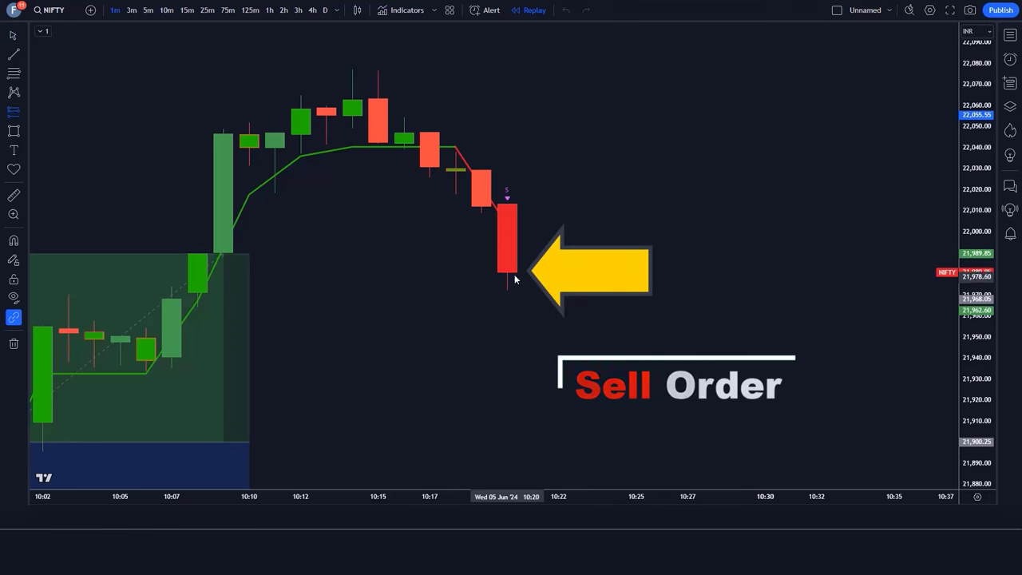
Place a short position on the 10:20 sell candle with a 93.35 stop and 141.10 target (1.51 R/R)
click(506, 265)
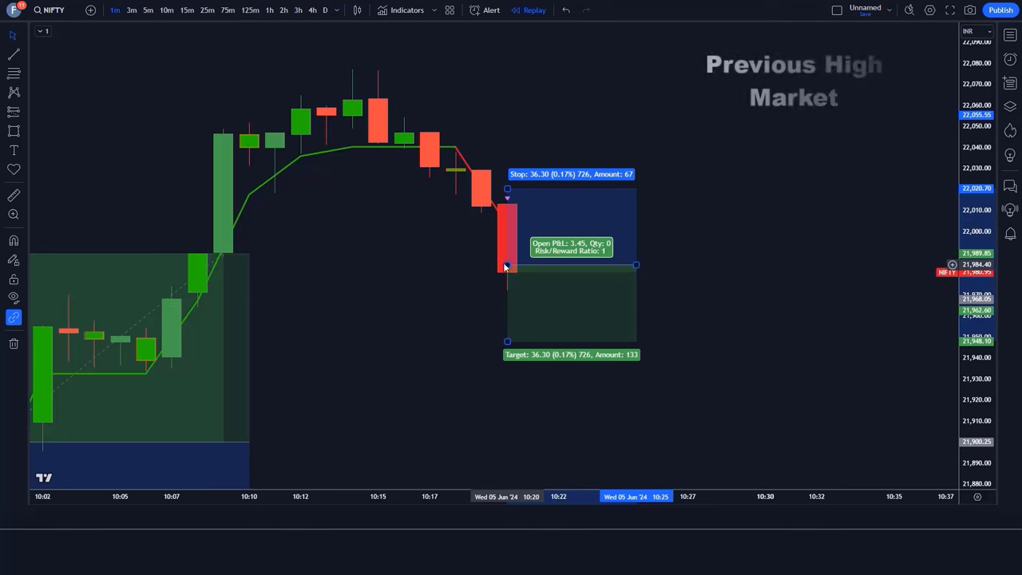
drag(506, 190, 513, 68)
drag(507, 341, 508, 416)
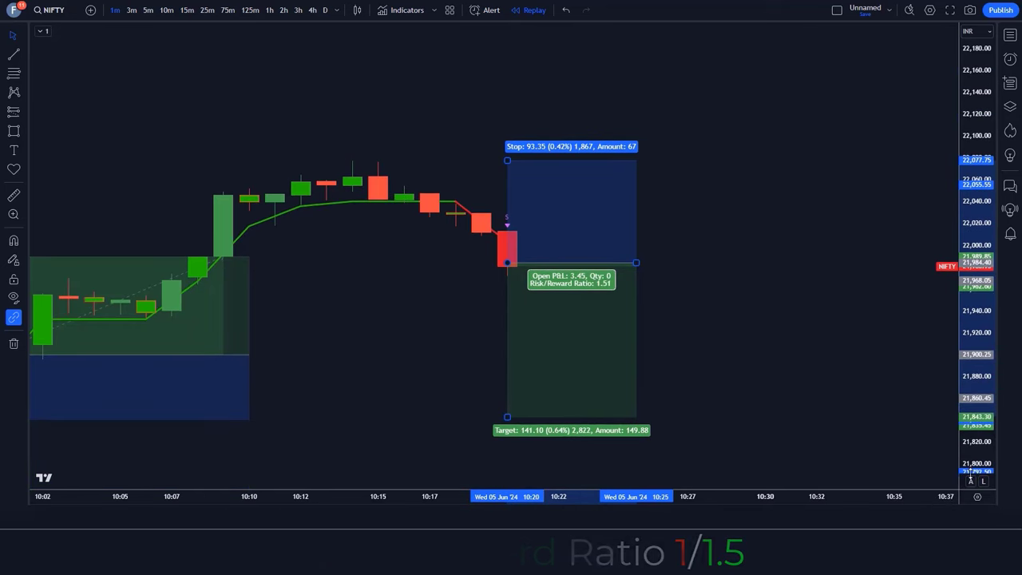
click(847, 403)
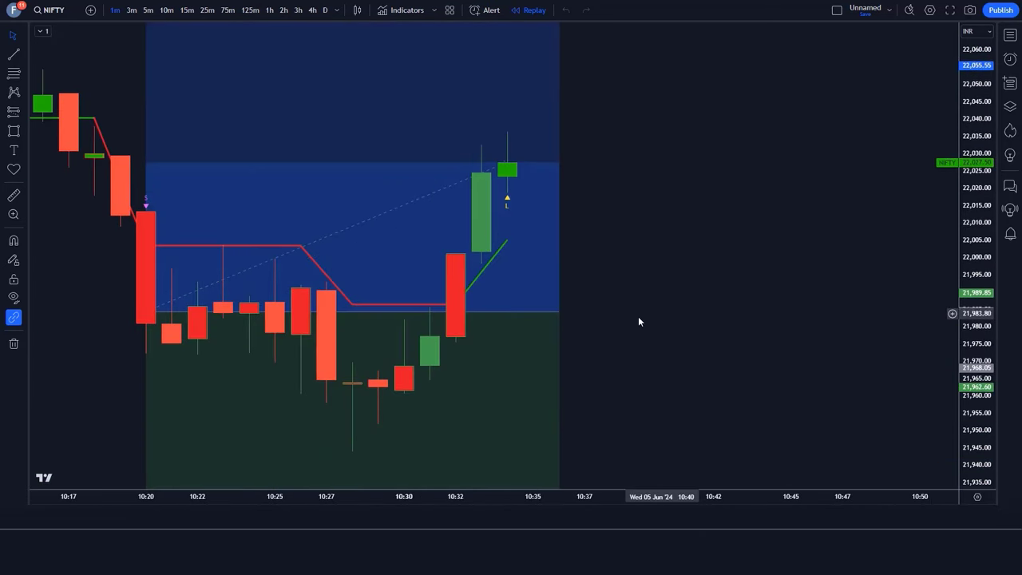
Shorten the short position box so it ends near 10:29
click(558, 313)
drag(557, 312, 378, 312)
click(543, 312)
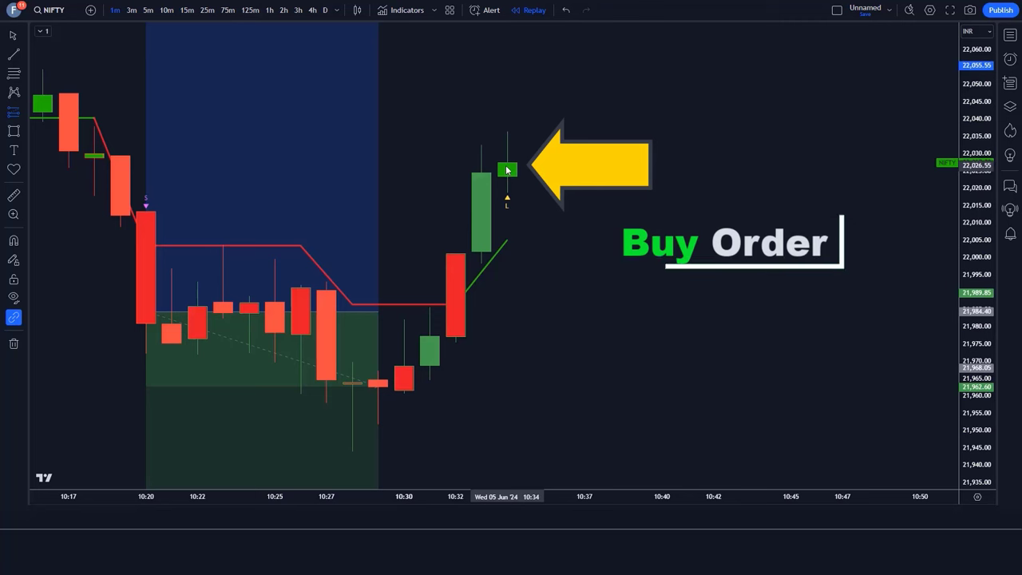
Place a long position on the 10:34 buy candle with a 77.55 stop and a 1.5 risk-reward target
click(507, 167)
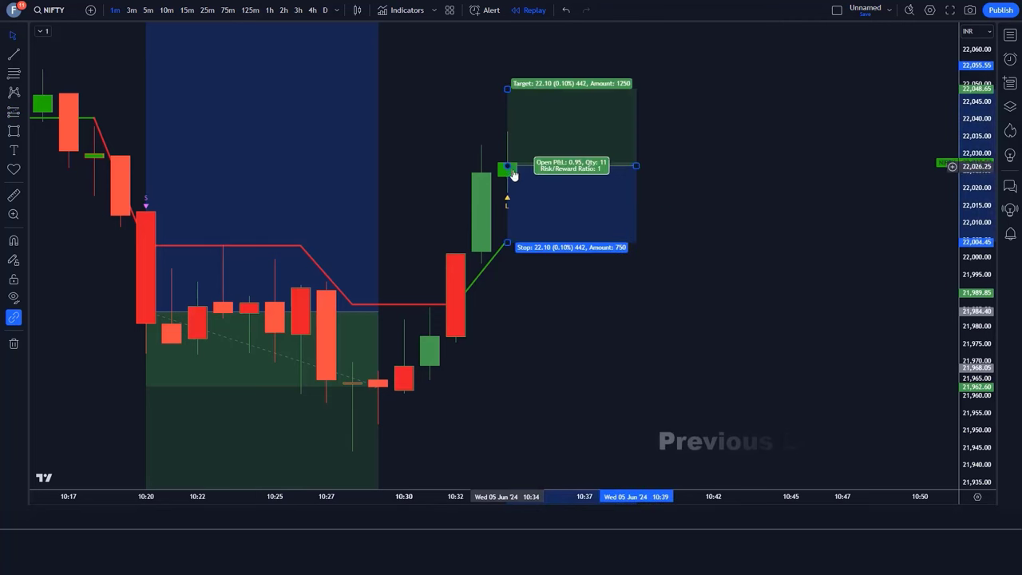
drag(507, 242, 493, 434)
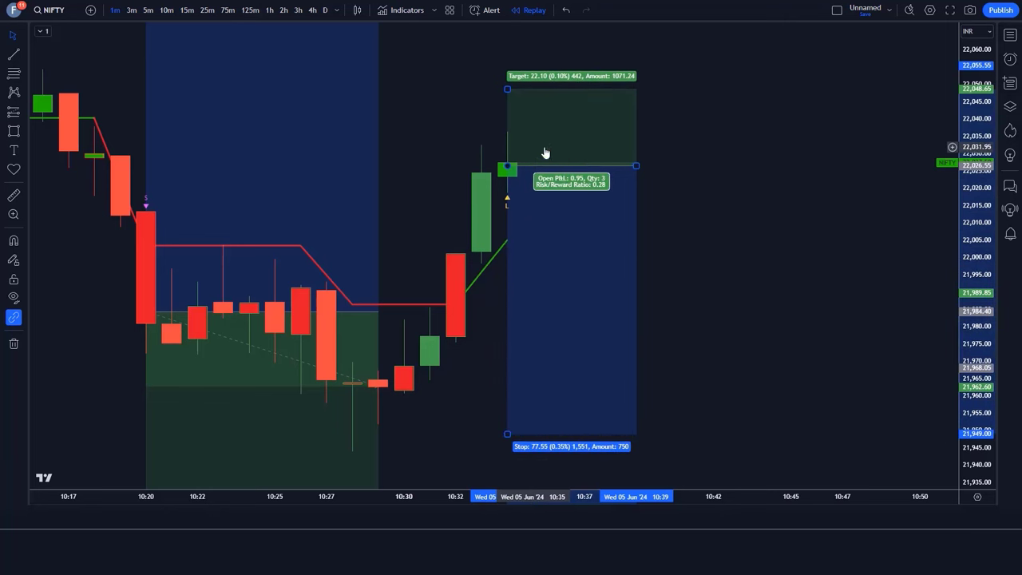
drag(506, 88, 506, 24)
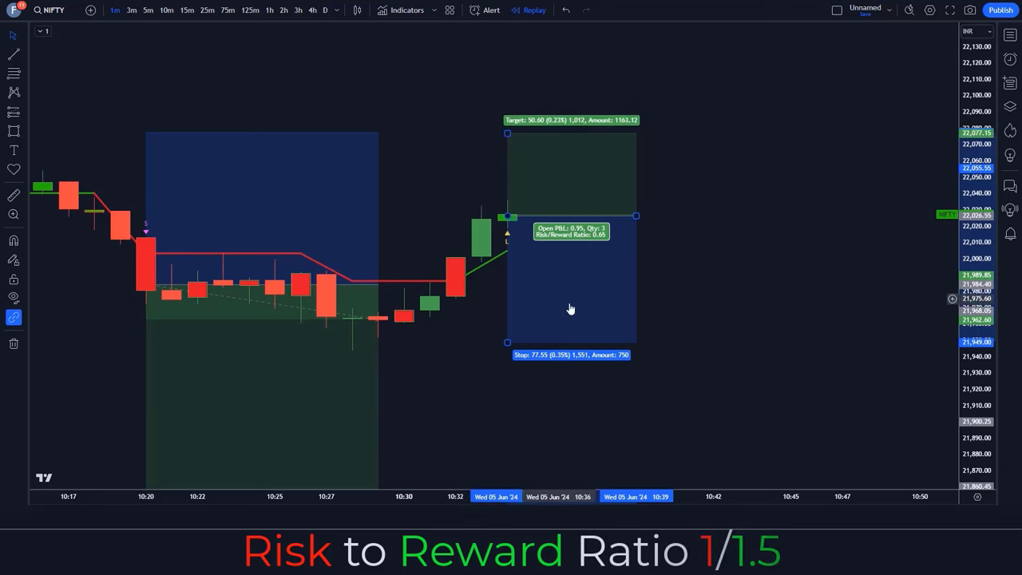
drag(507, 134, 508, 25)
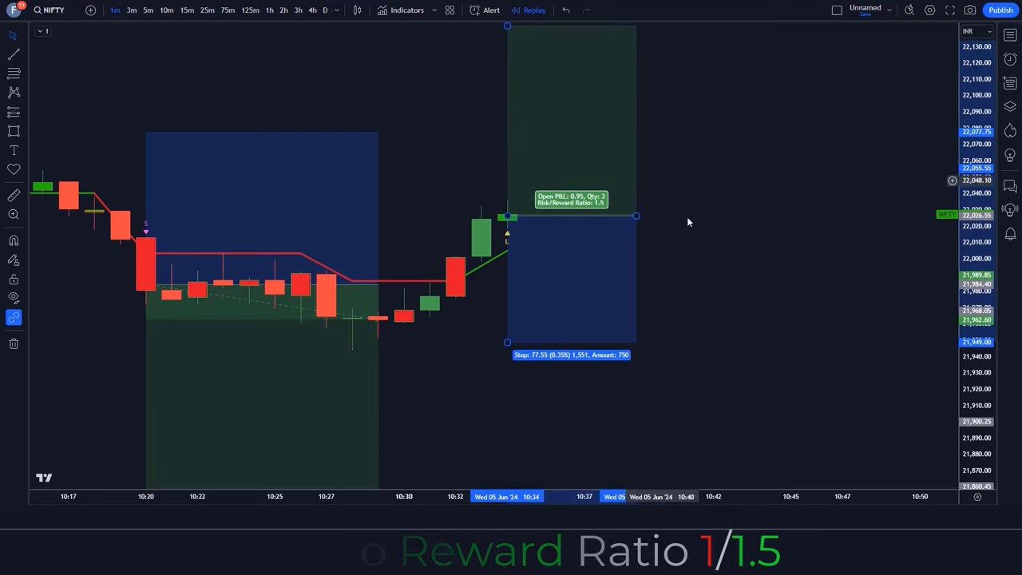
click(781, 390)
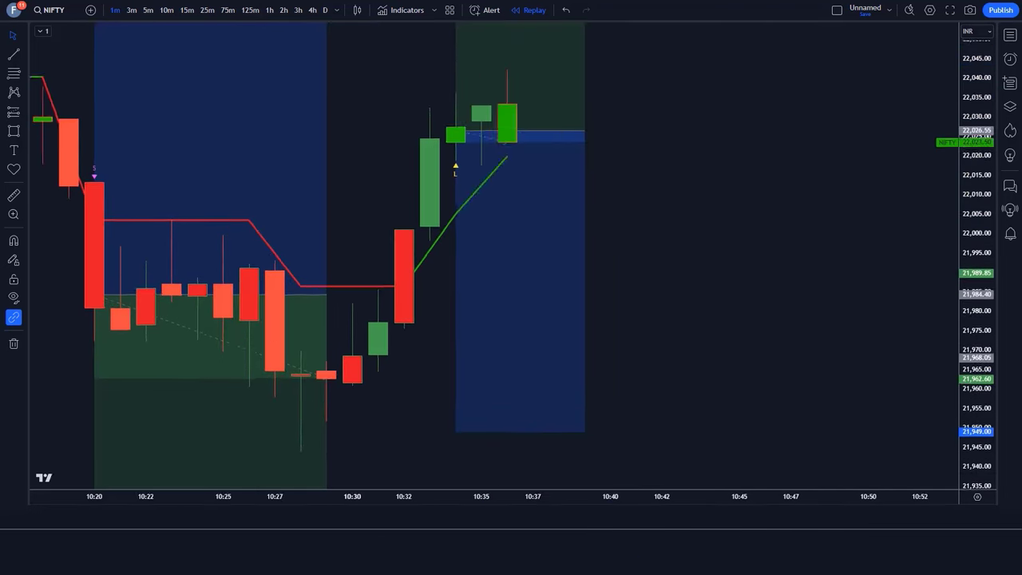
Resize the long position box so its right edge sits on the bar where the target was hit
drag(506, 156, 744, 201)
click(743, 201)
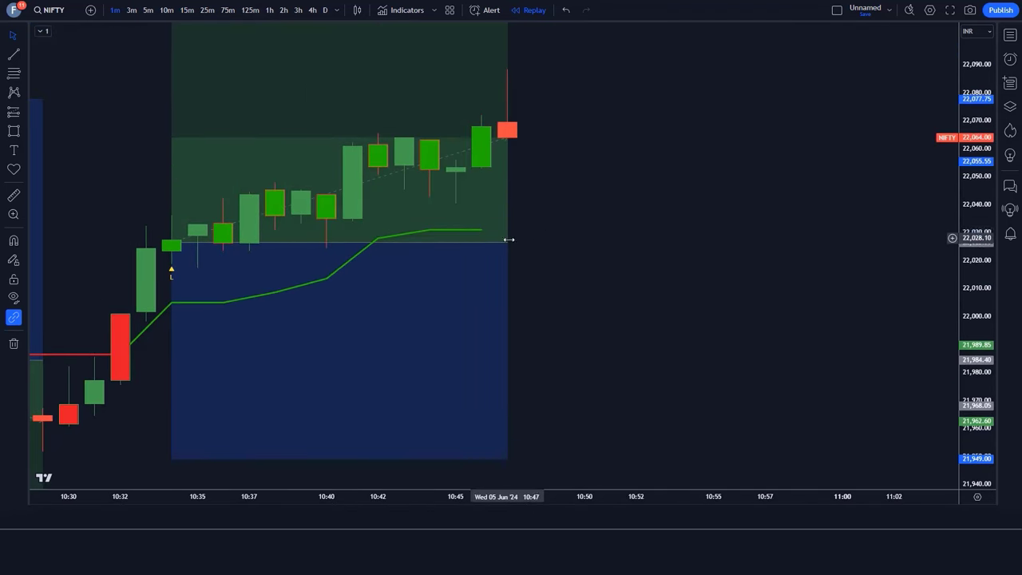
click(506, 240)
click(795, 284)
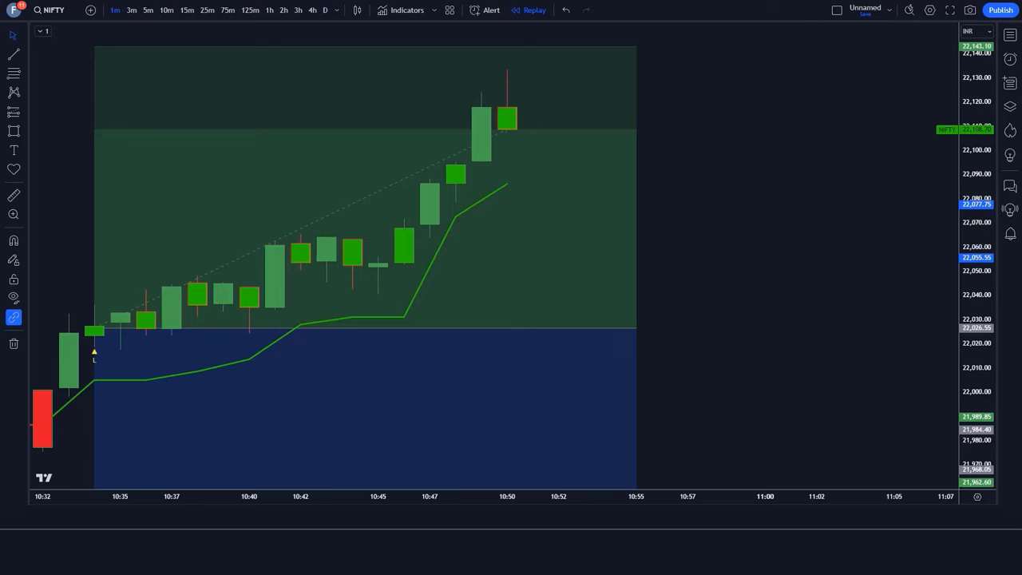
drag(525, 406, 632, 388)
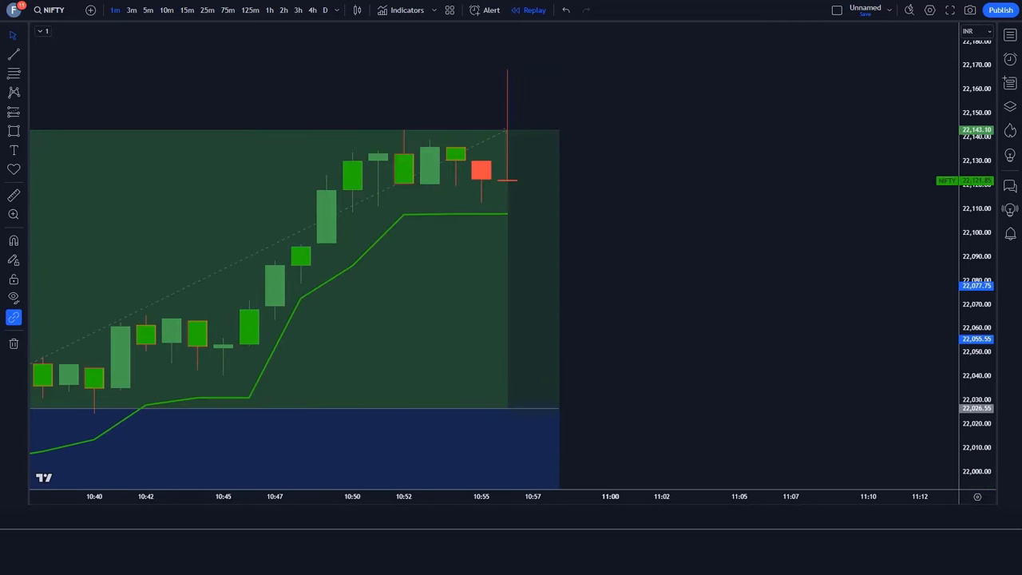
drag(530, 488, 507, 431)
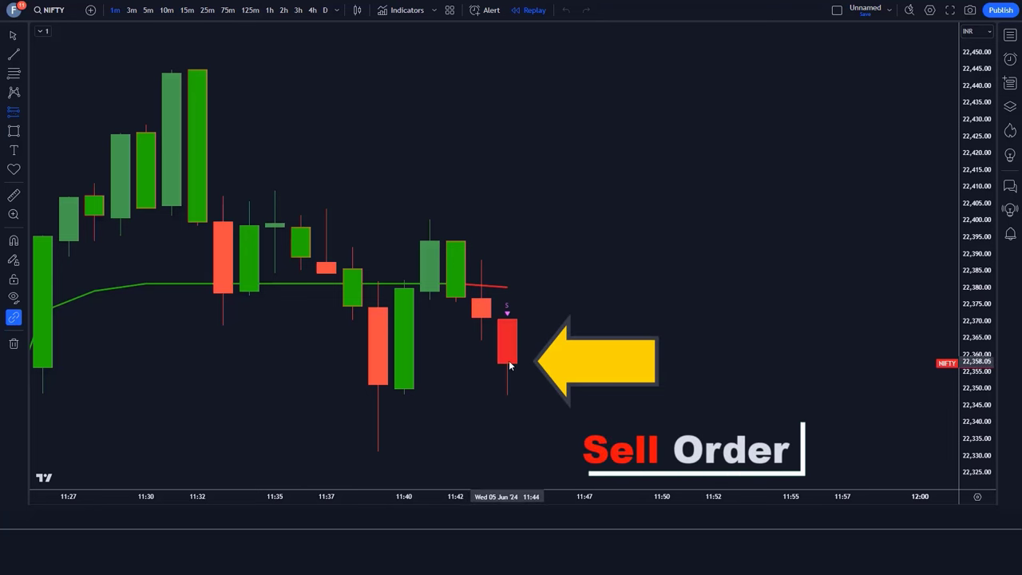
Place a short position on the 11:44 sell candle with a 39.40 stop and 59.65 target (1.51 R/R)
click(507, 359)
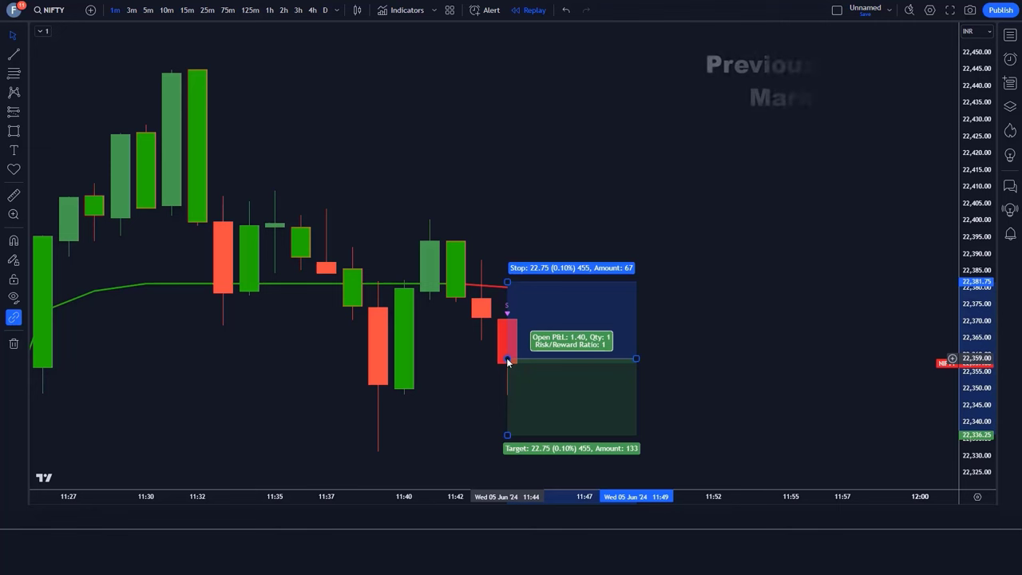
drag(508, 282, 514, 227)
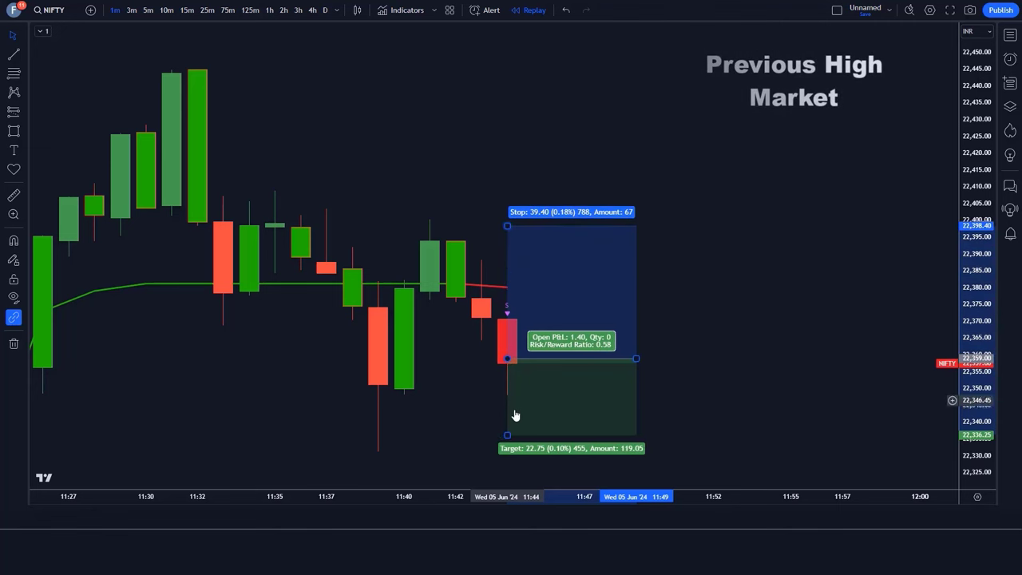
mouse_move(507, 436)
mouse_down()
mouse_move(507, 487)
mouse_move(507, 403)
mouse_move(506, 437)
mouse_up()
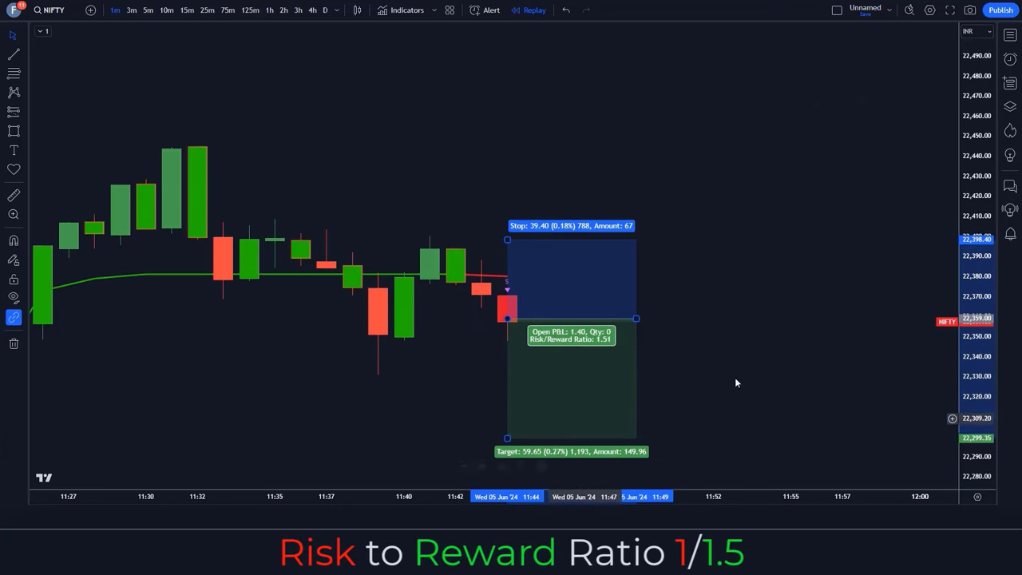
click(816, 457)
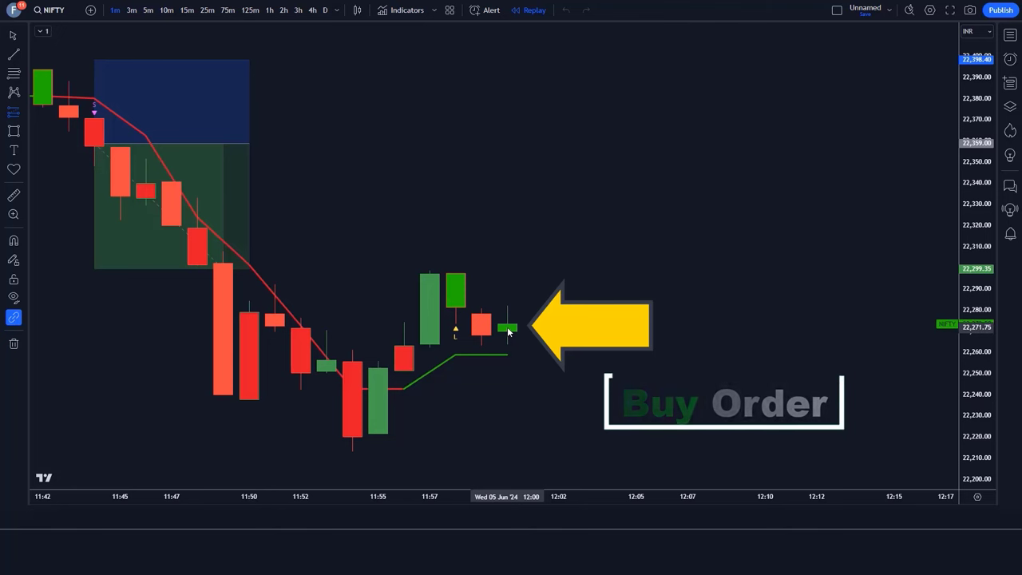
Place a long position on the 12:00 buy candle with a 55.85 stop and 83.35 target (about 1.5 R/R)
click(508, 330)
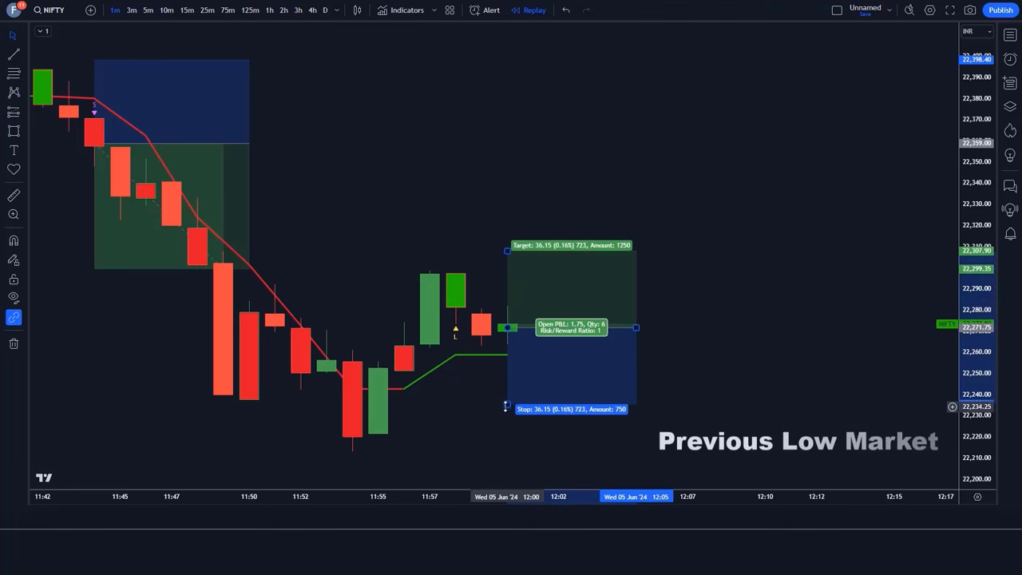
drag(505, 404, 499, 446)
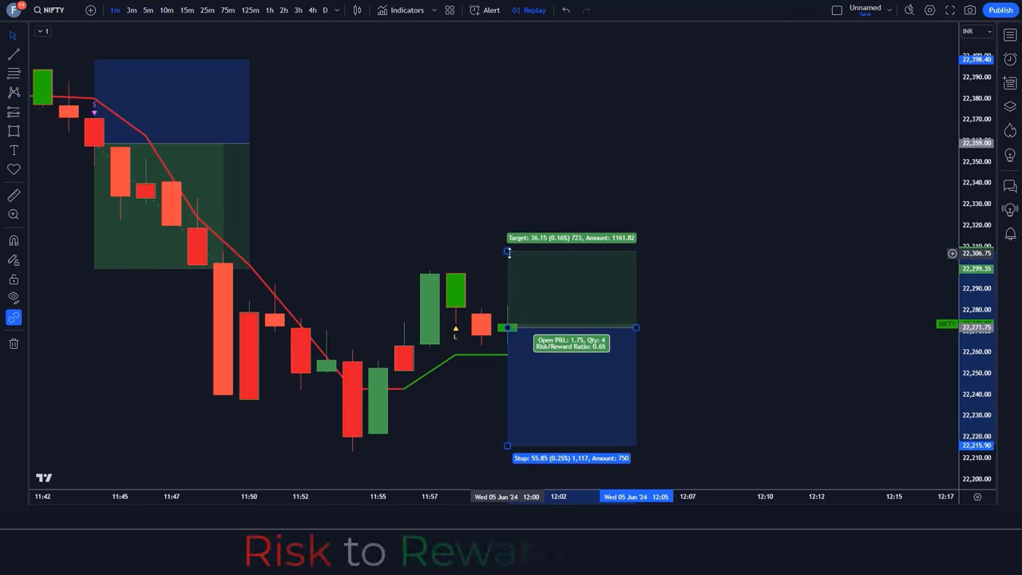
drag(514, 252, 531, 152)
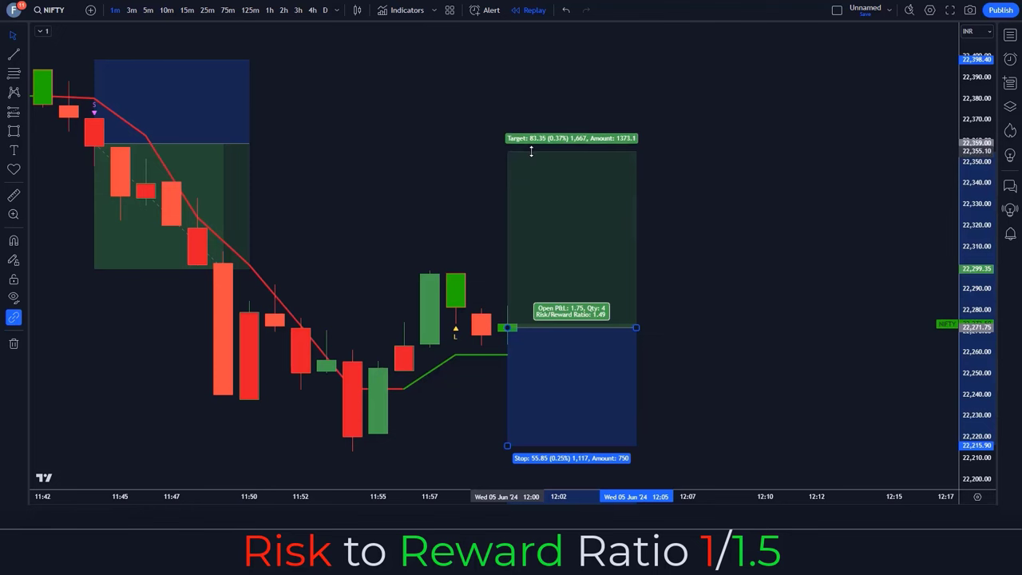
click(484, 166)
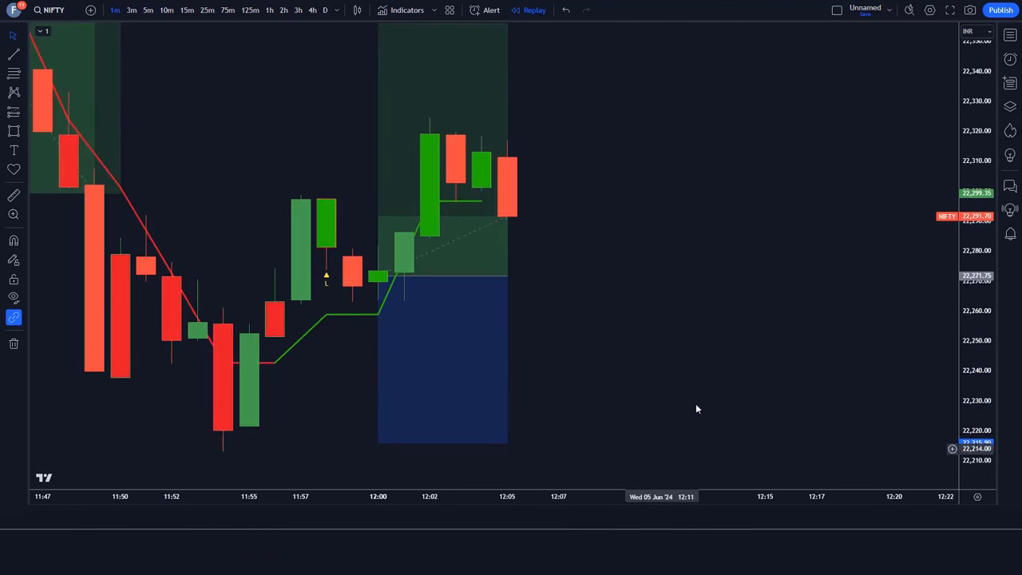
Stretch the long position box right as replay advances, then end it near 12:18 at target
drag(515, 278, 735, 295)
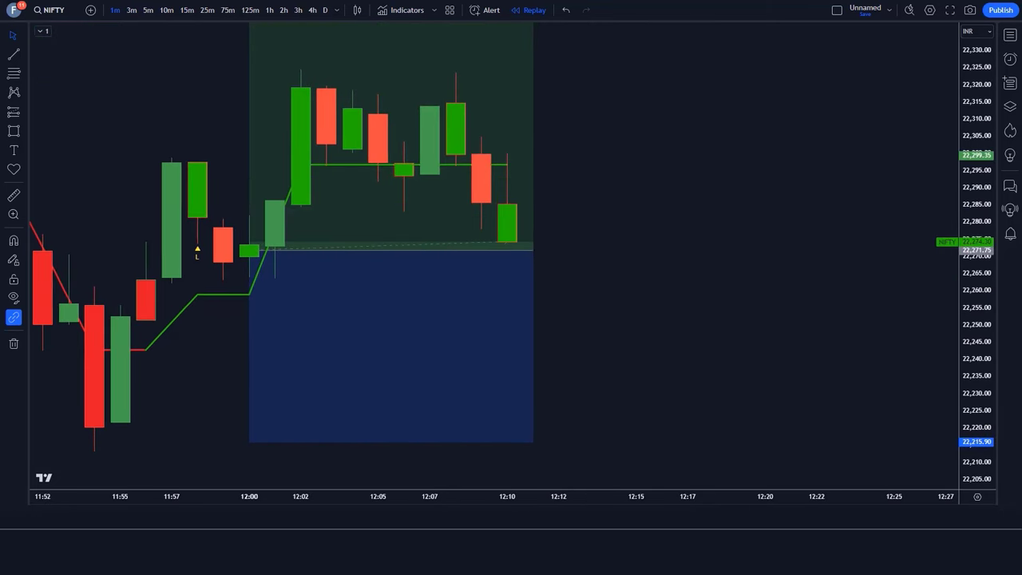
drag(515, 252, 805, 298)
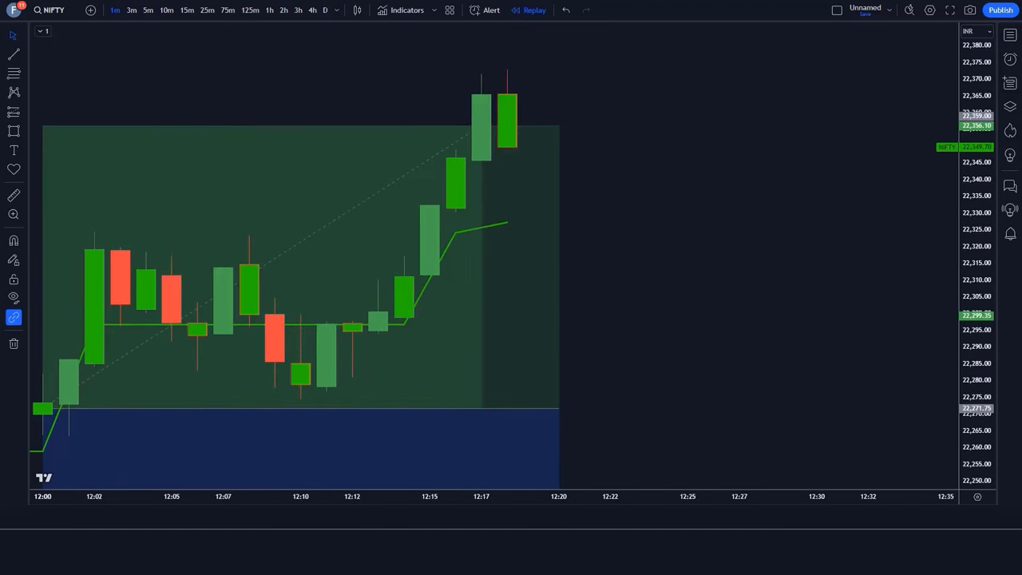
drag(556, 408, 508, 409)
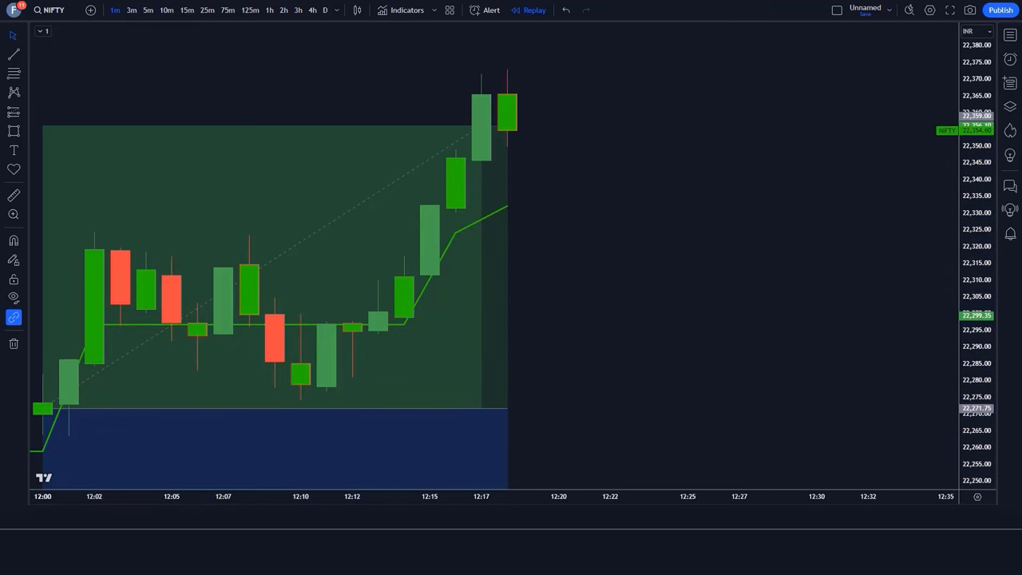